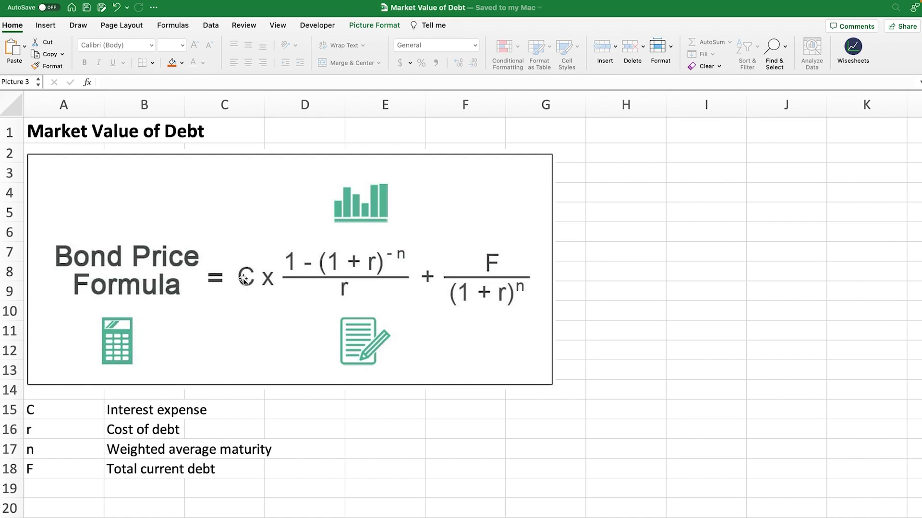
- Select the four input descriptions, from Interest expense down to Total current debt
{"action": "left_click", "coordinate": [140, 409]}
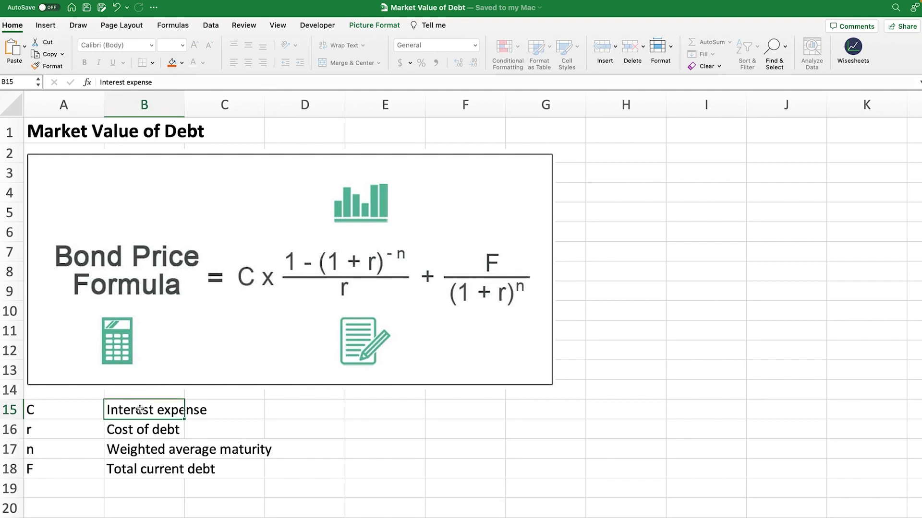
{"action": "left_click", "coordinate": [176, 429]}
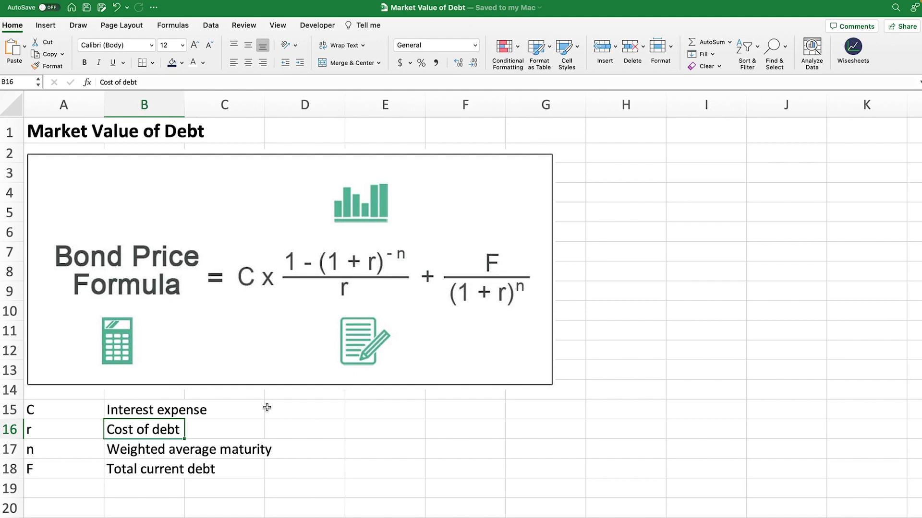
{"action": "left_click", "coordinate": [161, 448]}
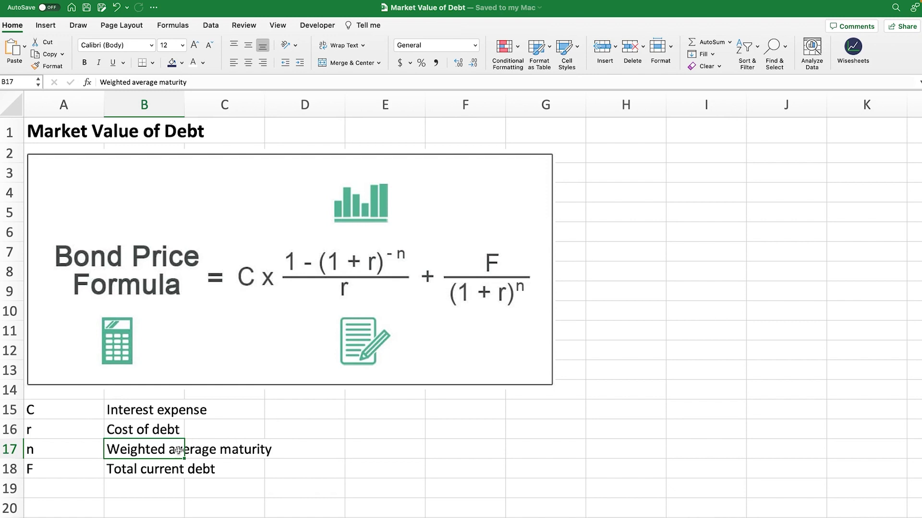
{"action": "left_click", "coordinate": [123, 473]}
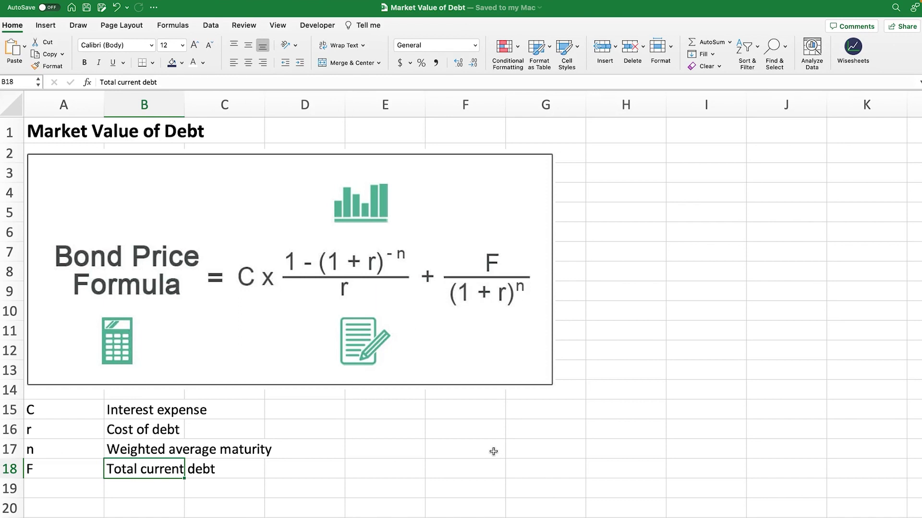
{"action": "left_click_drag", "start_coordinate": [168, 407], "coordinate": [159, 463]}
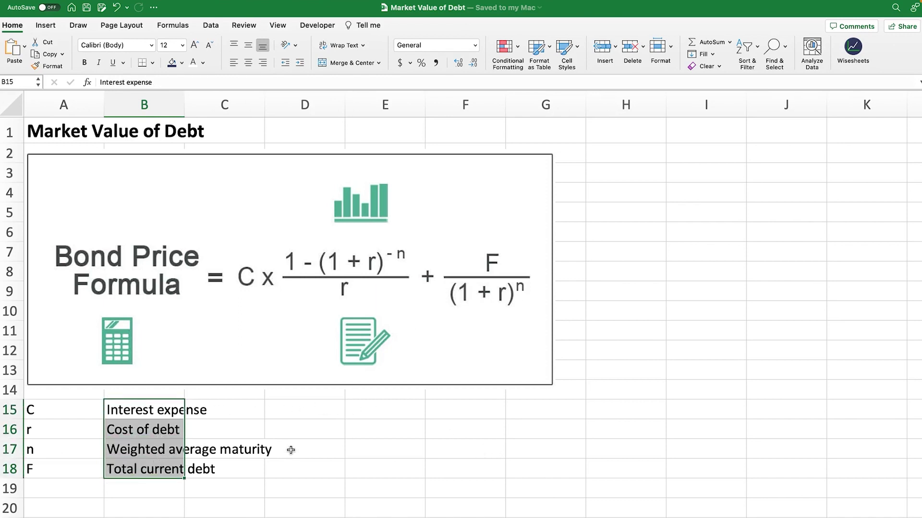
- Pull Apple Inc.'s (AAPL) annual standardized financials into the workbook with Wisesheets
{"action": "left_click", "coordinate": [858, 54]}
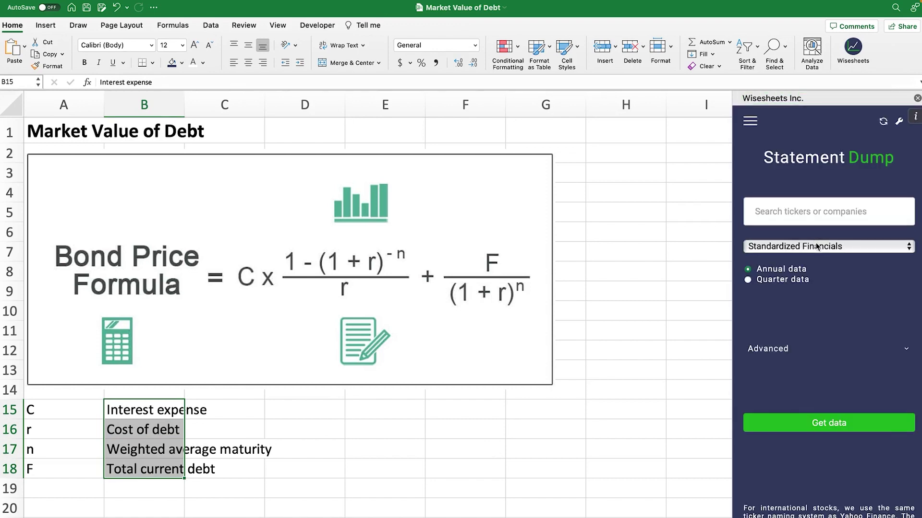
{"action": "type", "text": "AAPL"}
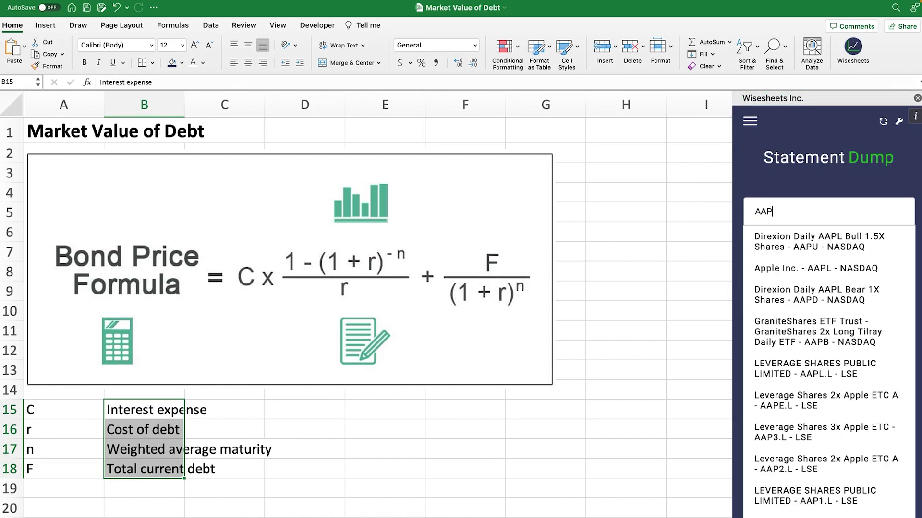
{"action": "left_click", "coordinate": [826, 235]}
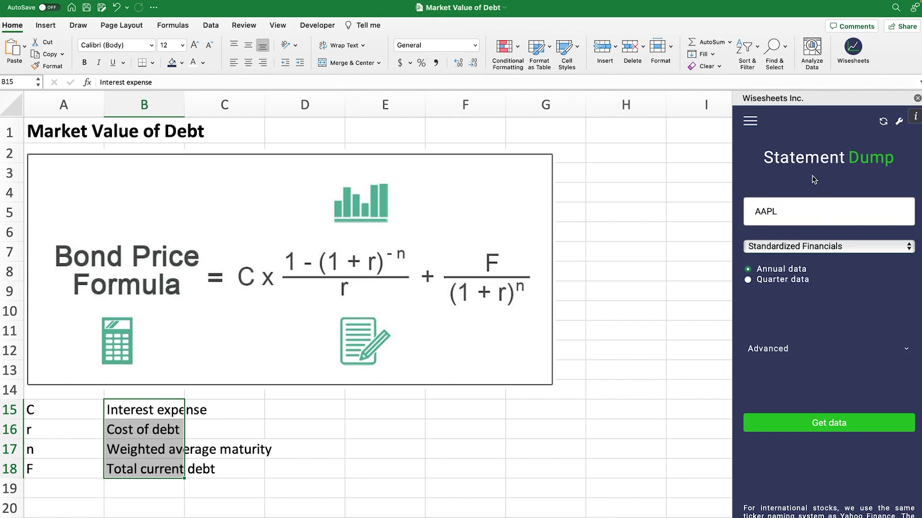
{"action": "left_click", "coordinate": [842, 423]}
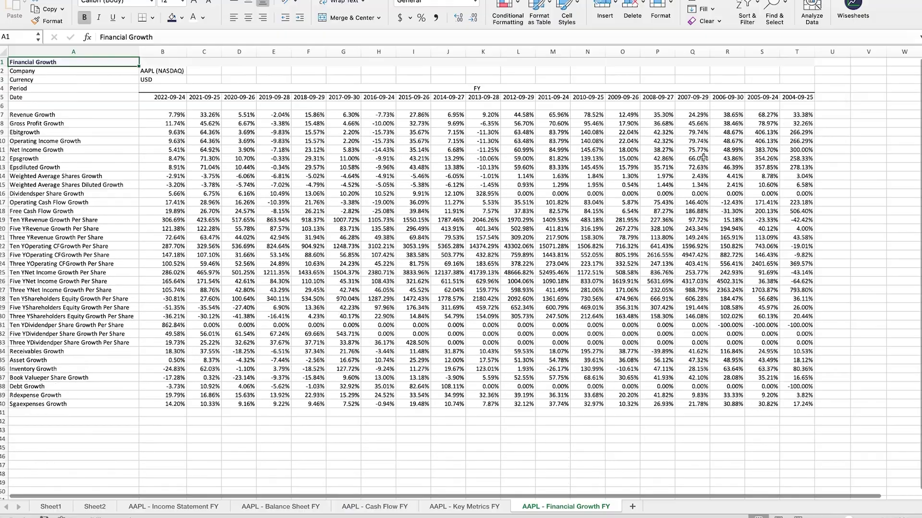
- Copy the latest interest expense, 2,931,000,000.00, from AAPL - Income Statement FY into D15
{"action": "left_click", "coordinate": [189, 507]}
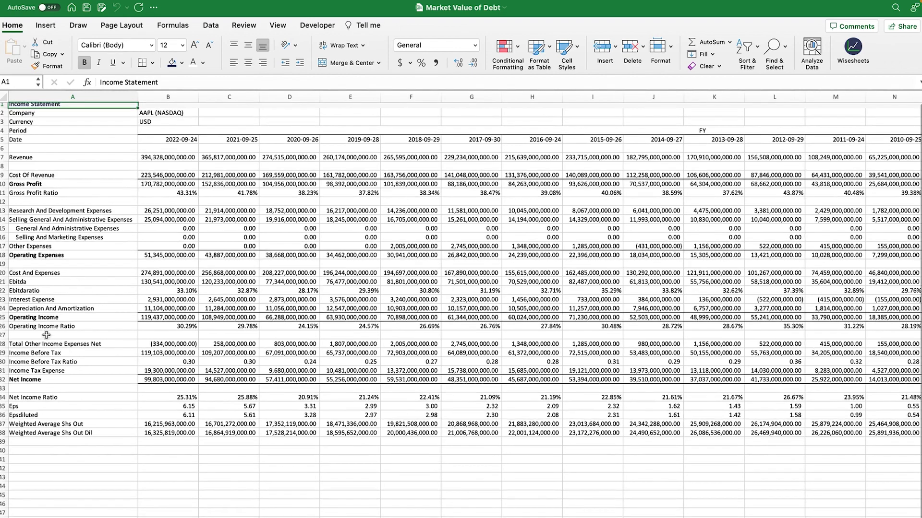
{"action": "left_click", "coordinate": [41, 302]}
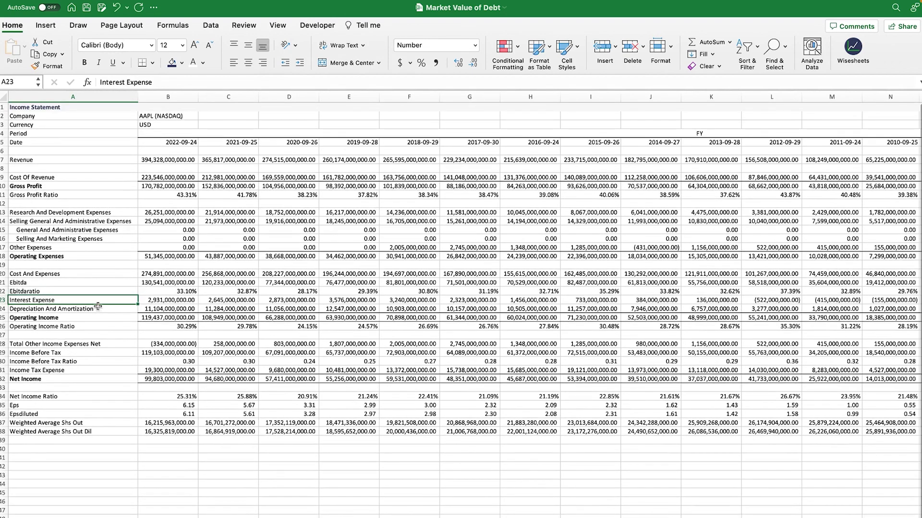
{"action": "left_click", "coordinate": [167, 302]}
{"action": "key", "text": "super+c"}
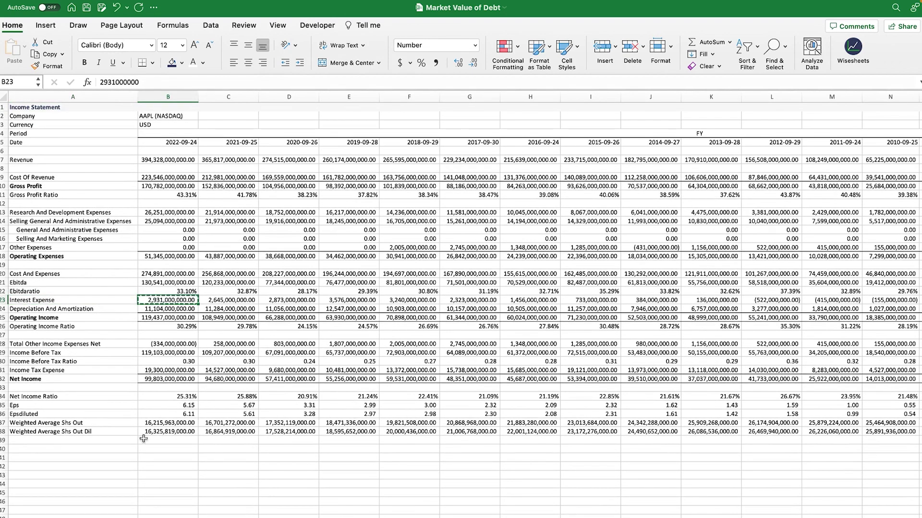
{"action": "left_click", "coordinate": [51, 502]}
{"action": "left_click", "coordinate": [291, 361]}
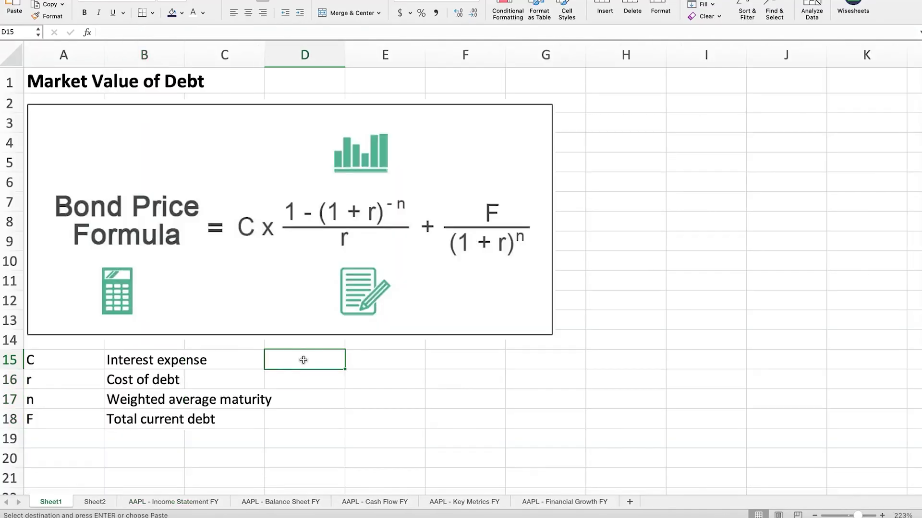
{"action": "key", "text": "super+v"}
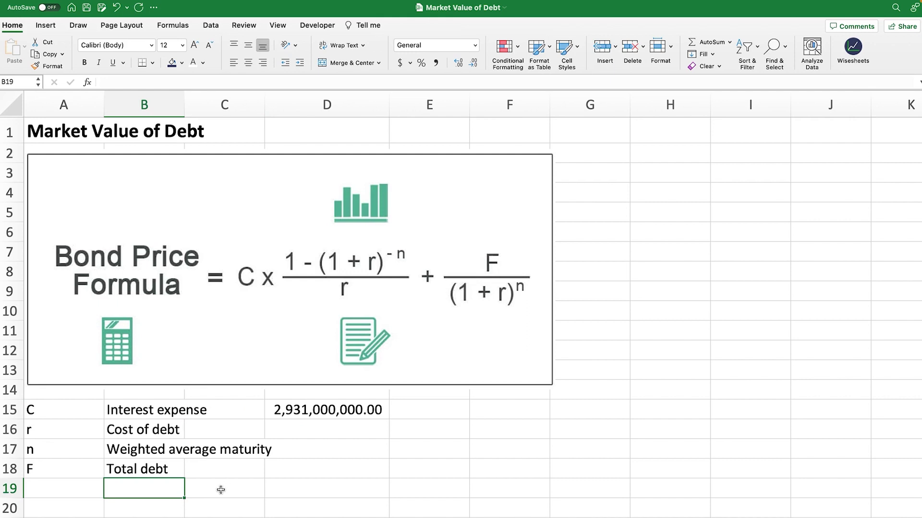
- Paste the latest Total Debt, 120,069,000,000.00, from AAPL - Balance Sheet FY into D18 in Comma Style
{"action": "left_click", "coordinate": [158, 471]}
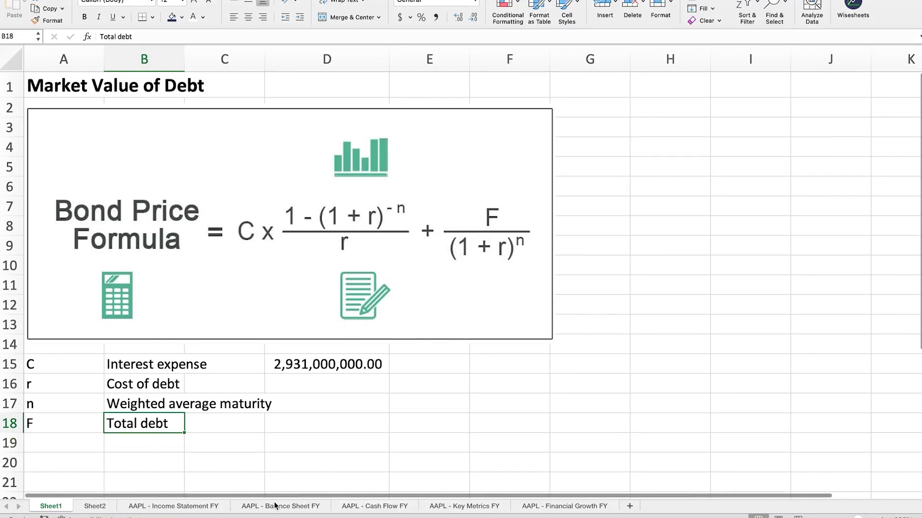
{"action": "left_click", "coordinate": [278, 507]}
{"action": "scroll", "coordinate": [97, 299], "scroll_direction": "down", "scroll_amount": 3}
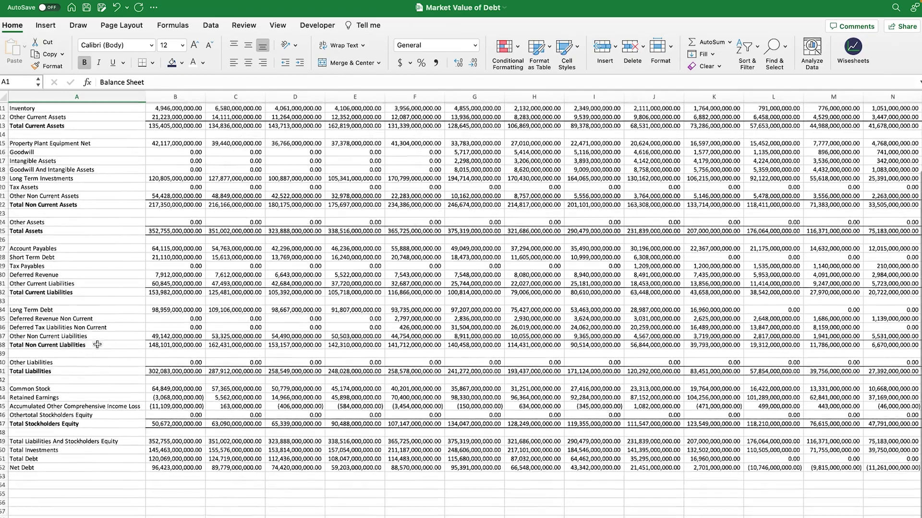
{"action": "left_click", "coordinate": [166, 460]}
{"action": "scroll", "coordinate": [166, 463], "scroll_direction": "up", "scroll_amount": 3}
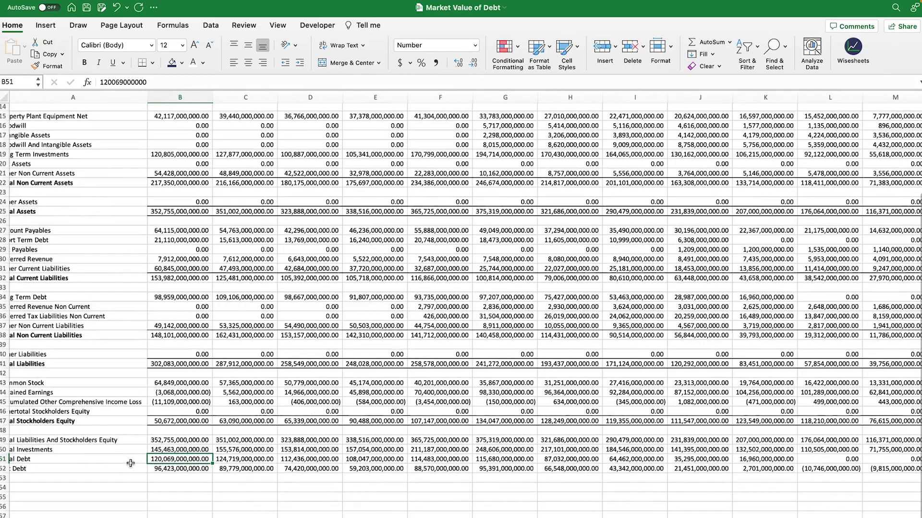
{"action": "scroll", "coordinate": [166, 476], "scroll_direction": "up", "scroll_amount": 2}
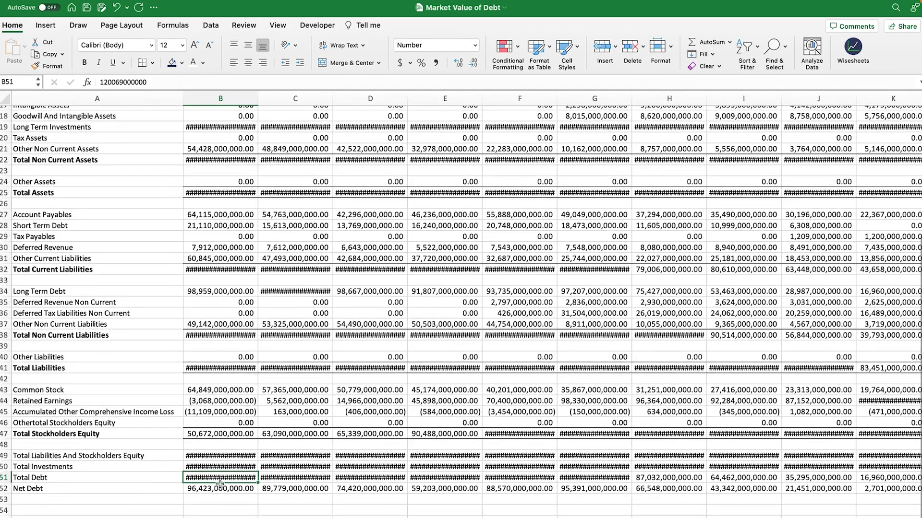
{"action": "key", "text": "ctrl+c"}
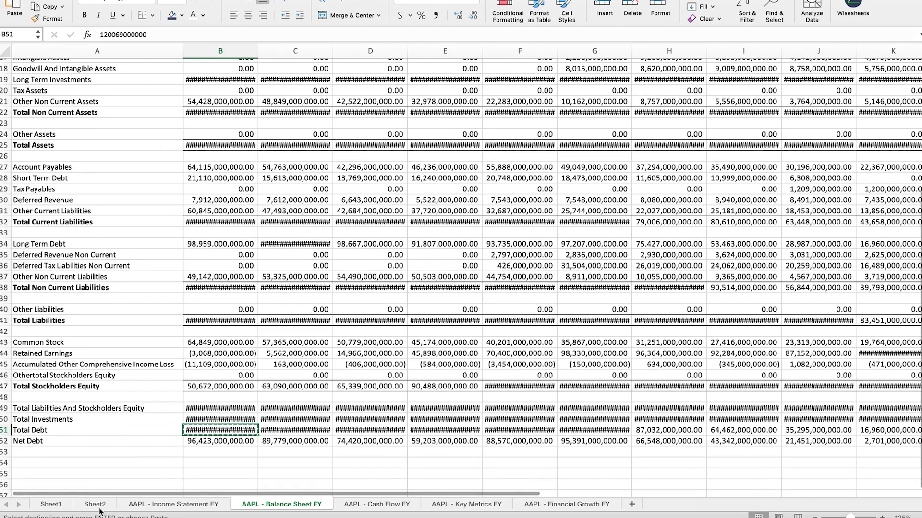
{"action": "left_click", "coordinate": [51, 504]}
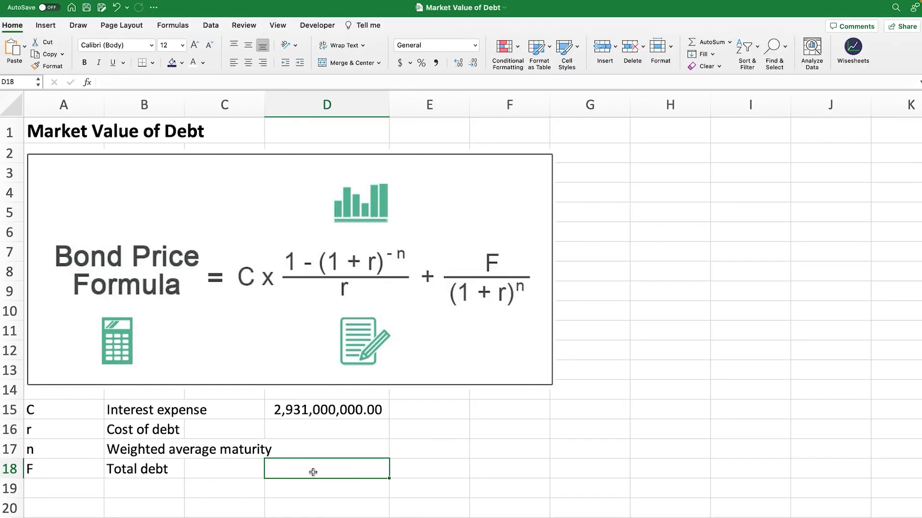
{"action": "key", "text": "ctrl+v"}
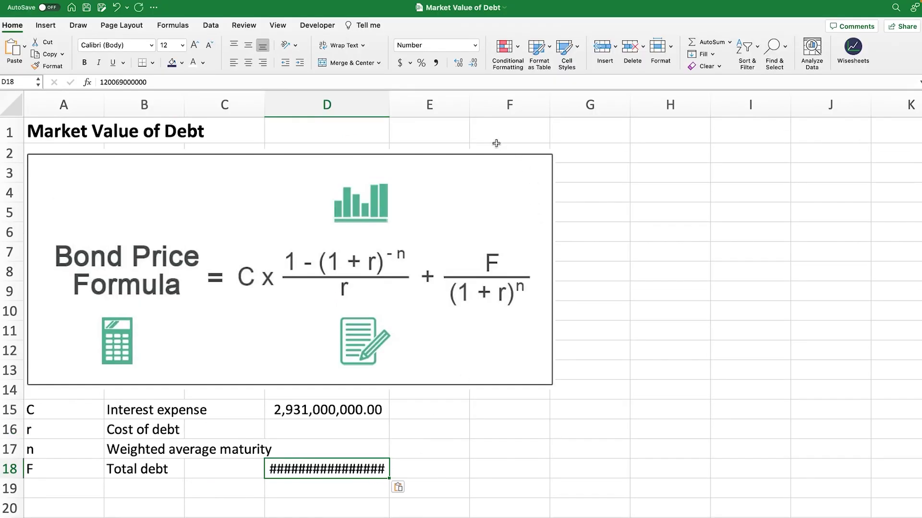
{"action": "left_click", "coordinate": [436, 62]}
{"action": "key", "text": "Up"}
{"action": "key", "text": "Up"}
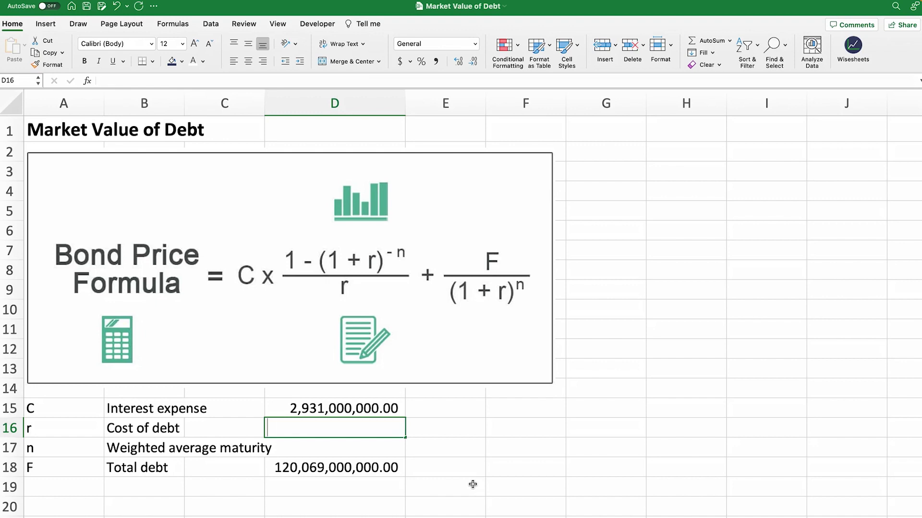
- Enter D16 as income-statement interest expense over balance-sheet total debt, formatted 2.44%
{"action": "type", "text": "="}
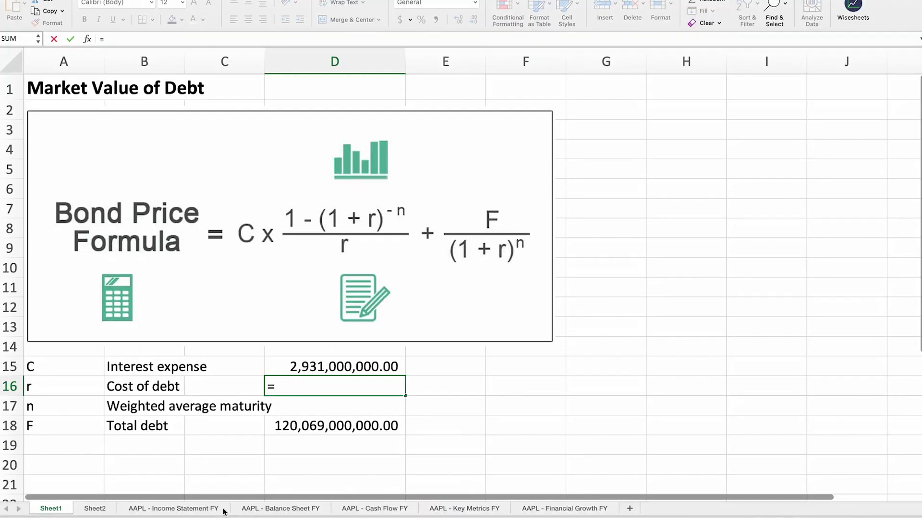
{"action": "left_click", "coordinate": [203, 512]}
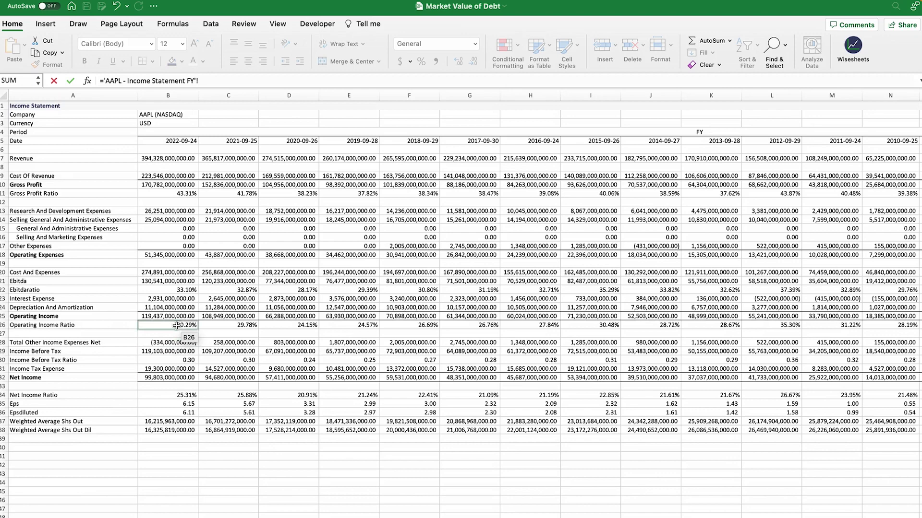
{"action": "left_click", "coordinate": [173, 298]}
{"action": "type", "text": "/"}
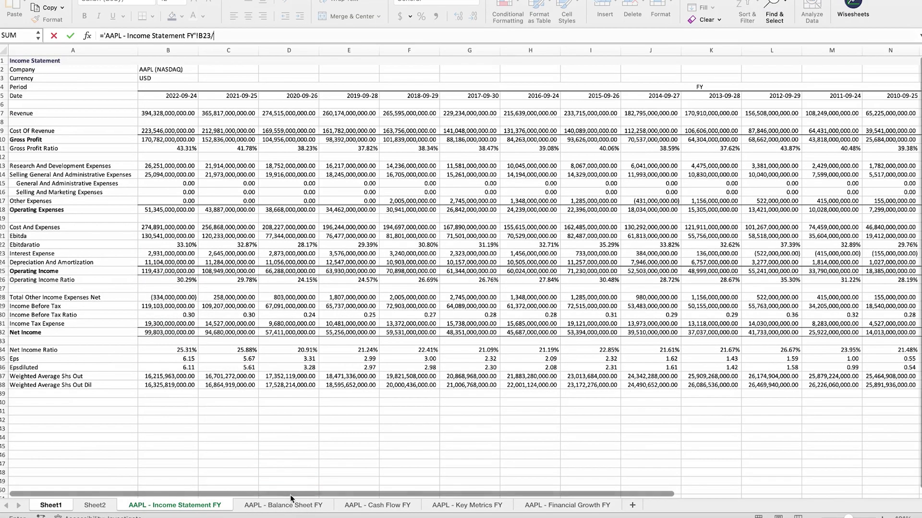
{"action": "left_click", "coordinate": [288, 504]}
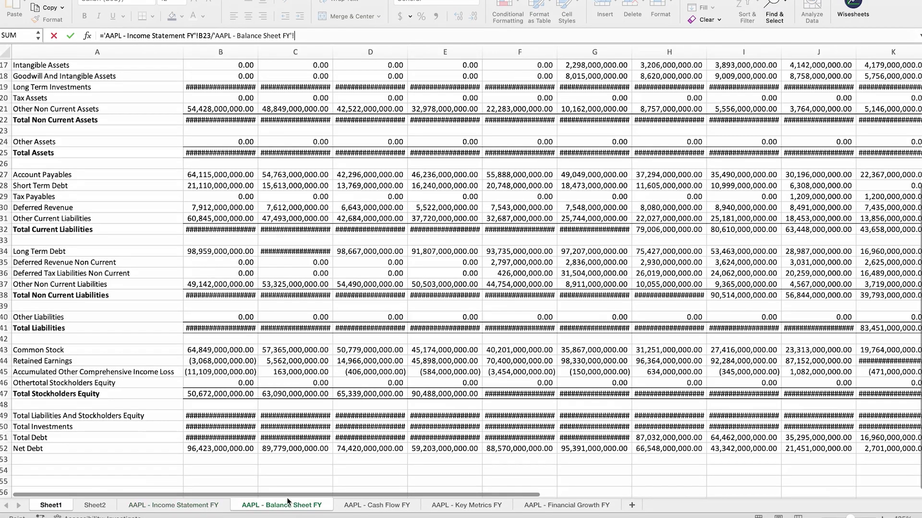
{"action": "left_click", "coordinate": [226, 437]}
{"action": "key", "text": "Return"}
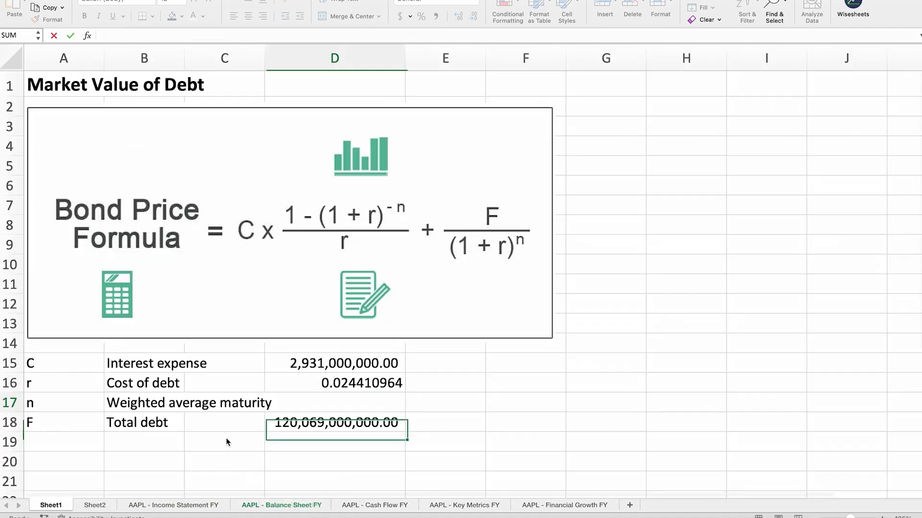
{"action": "key", "text": "Up"}
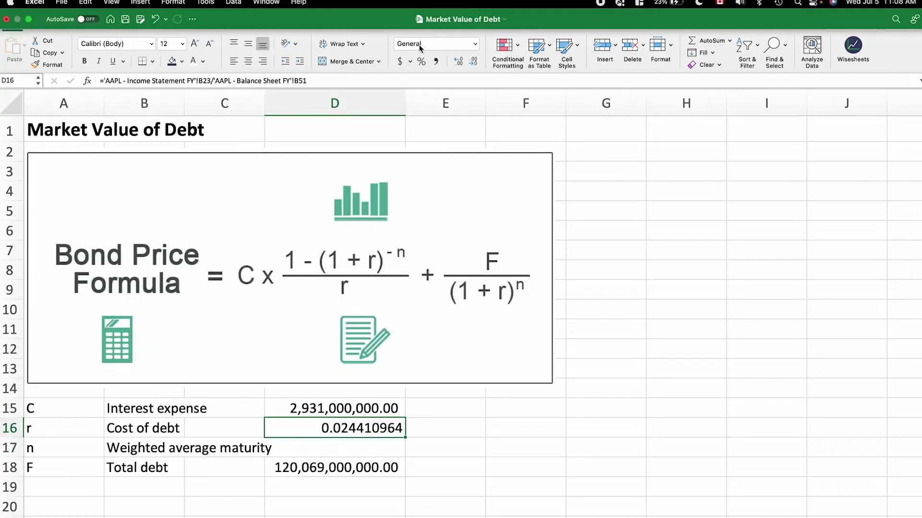
{"action": "left_click", "coordinate": [421, 62]}
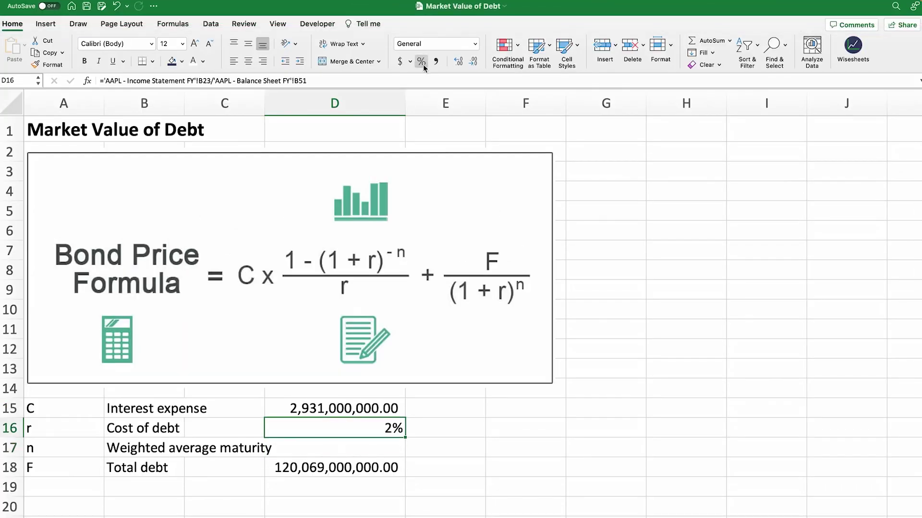
{"action": "left_click", "coordinate": [458, 61]}
{"action": "left_click", "coordinate": [459, 61]}
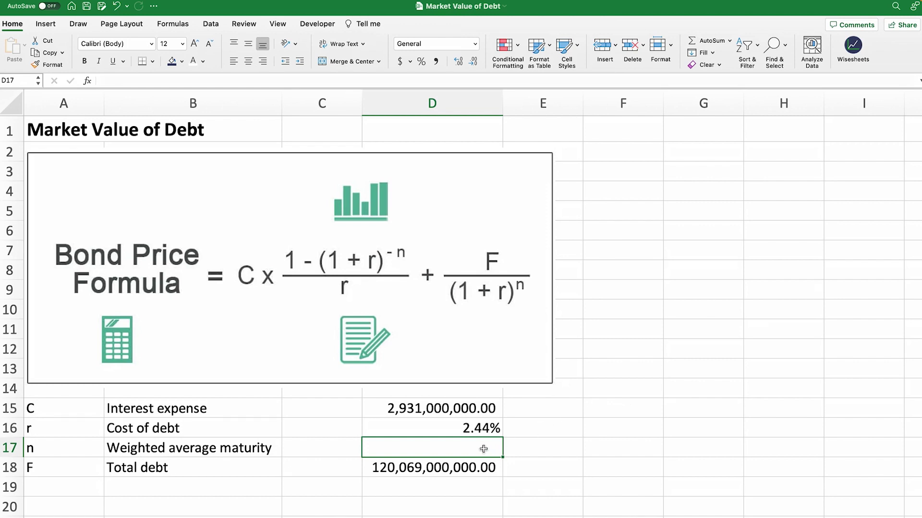
- Enter 9 as the weighted average maturity in D17
{"action": "type", "text": "9"}
{"action": "key", "text": "Return"}
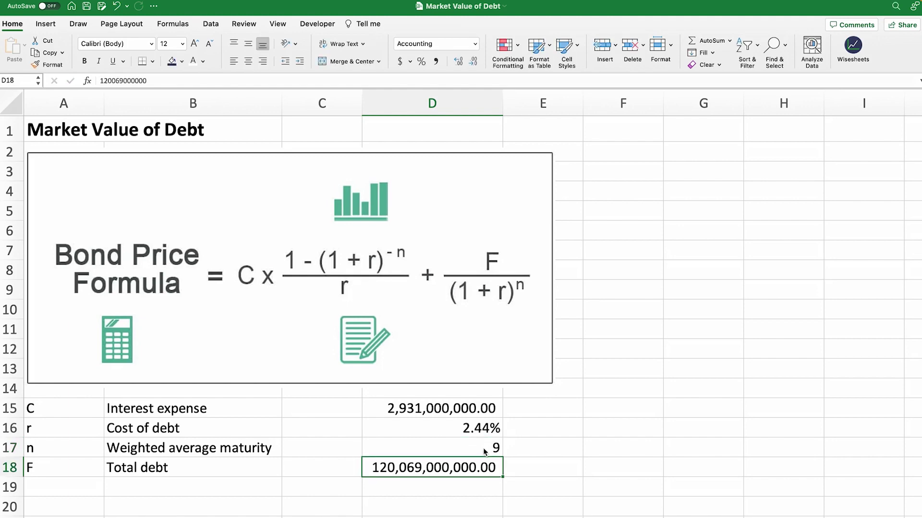
- Scroll below the debt inputs to review the weighted average maturity example table
{"action": "left_click", "coordinate": [483, 448]}
{"action": "scroll", "coordinate": [306, 404], "scroll_direction": "down", "scroll_amount": 10}
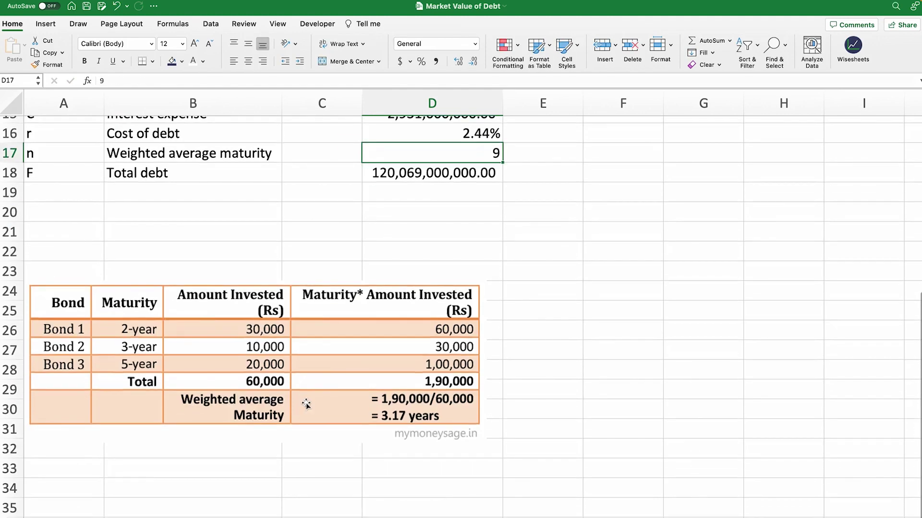
{"action": "scroll", "coordinate": [306, 405], "scroll_direction": "down", "scroll_amount": 3}
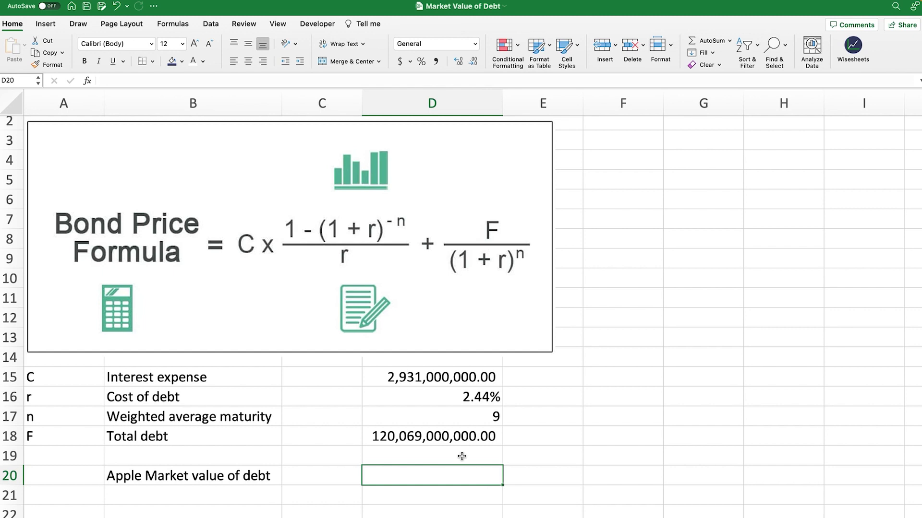
- Build the coupon part of D20's formula: =D15*((1-(1+D16)^-D17)/D16)
{"action": "type", "text": "="}
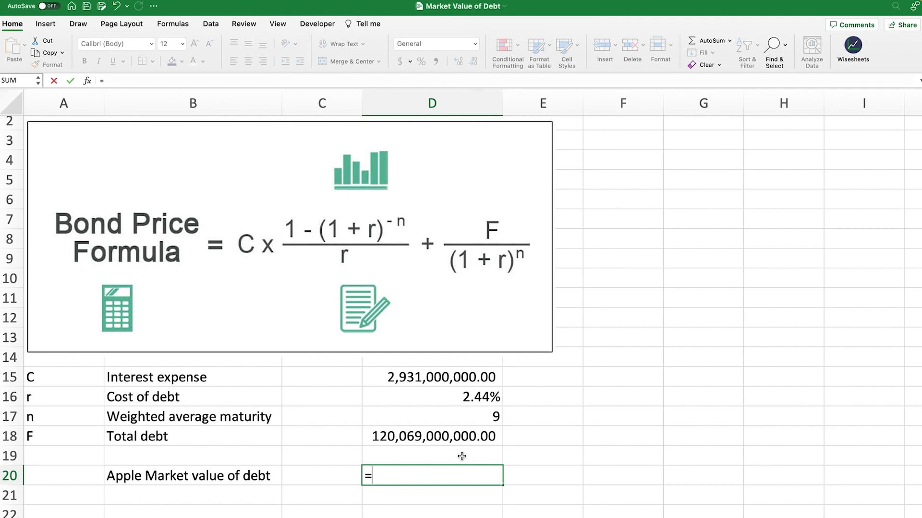
{"action": "left_click", "coordinate": [437, 379]}
{"action": "type", "text": "*"}
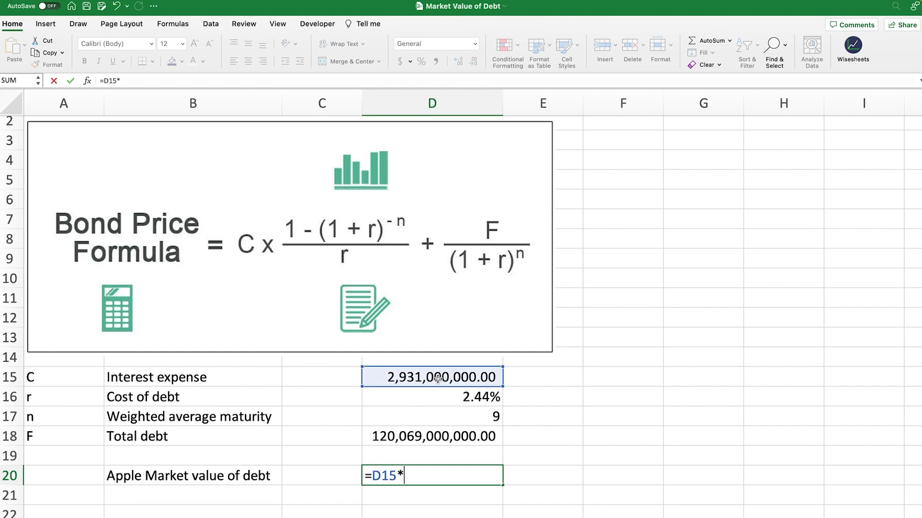
{"action": "type", "text": "(1-(1+"}
{"action": "left_click", "coordinate": [439, 396]}
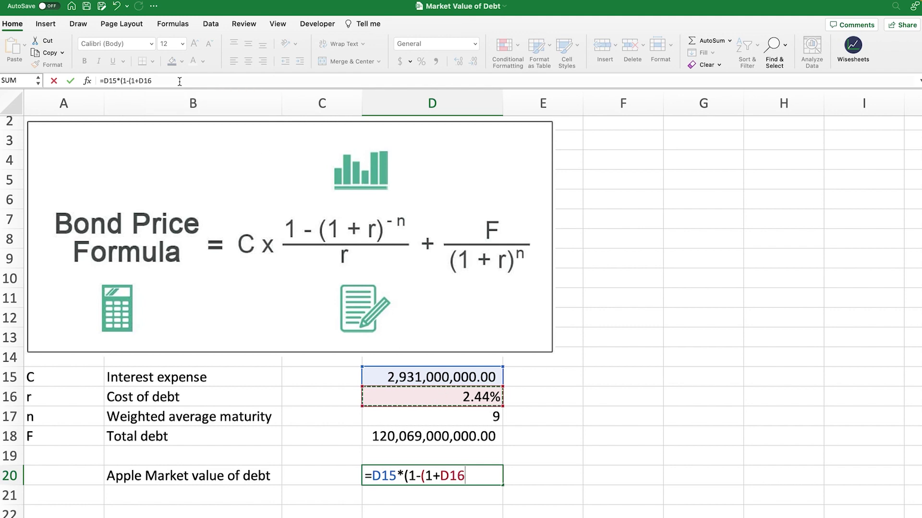
{"action": "type", "text": ")"}
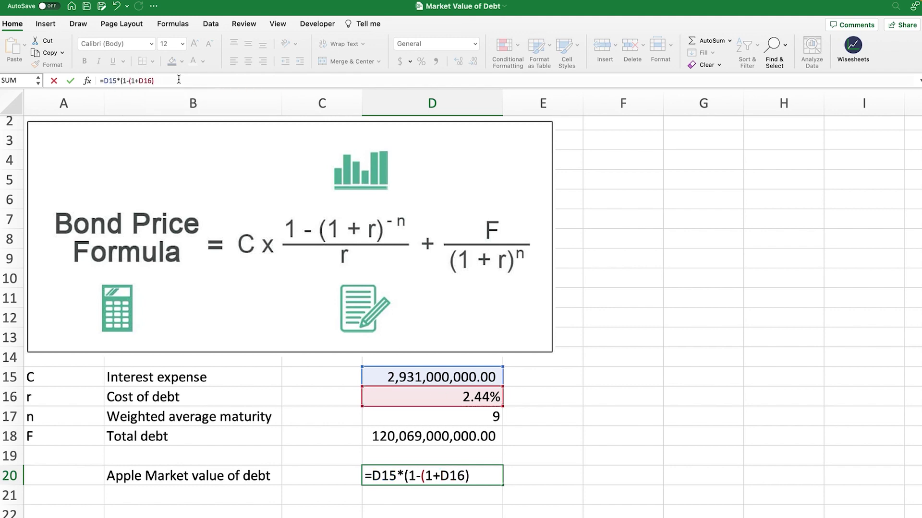
{"action": "type", "text": "^-"}
{"action": "left_click", "coordinate": [469, 418]}
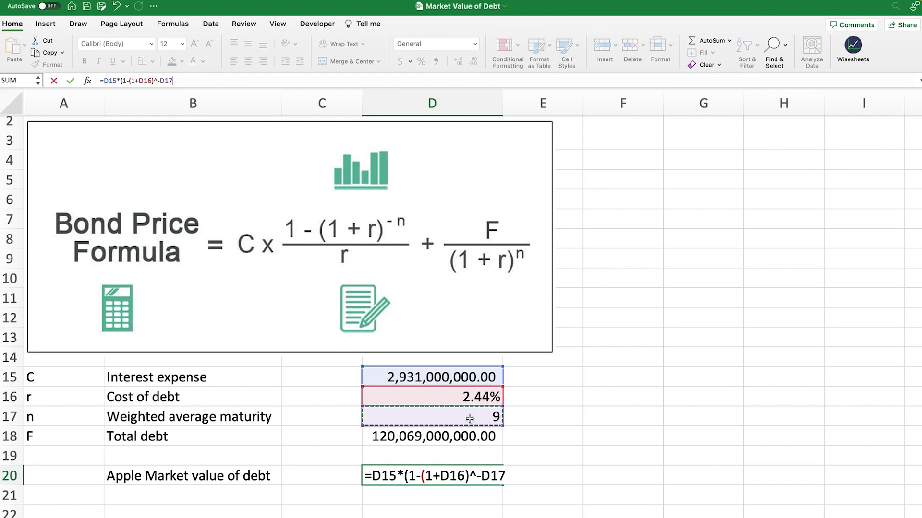
{"action": "left_click", "coordinate": [124, 80]}
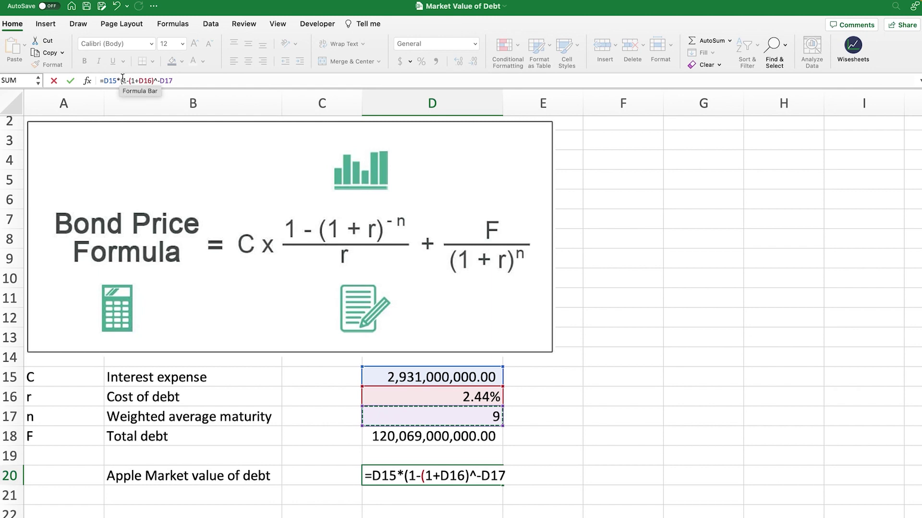
{"action": "type", "text": "("}
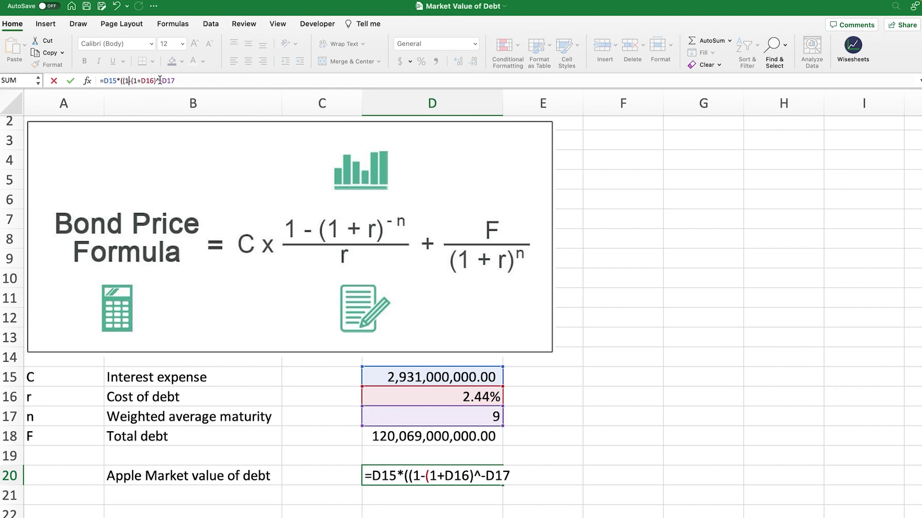
{"action": "type", "text": ")/"}
{"action": "left_click", "coordinate": [432, 397]}
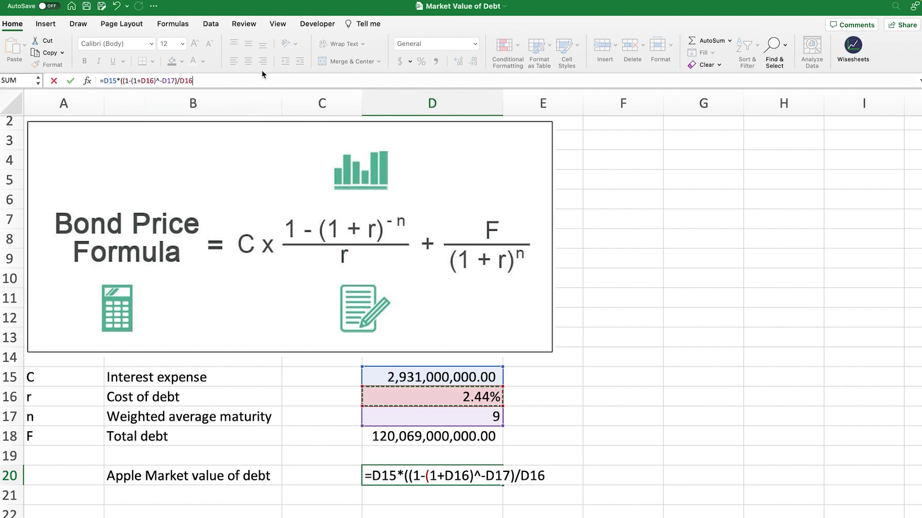
{"action": "type", "text": ")"}
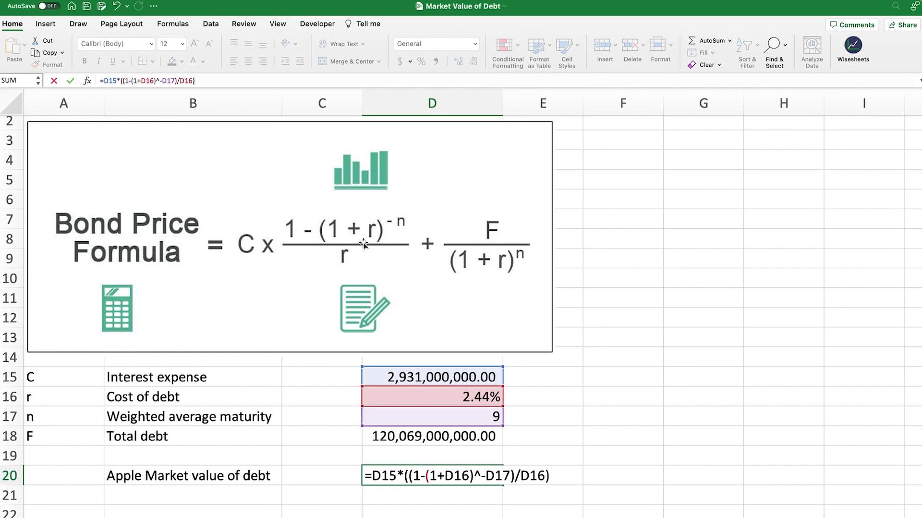
- Append +(D18/(1+D16)^D17) to finish D20, giving a market value of 120,069,000,000.00
{"action": "type", "text": "+"}
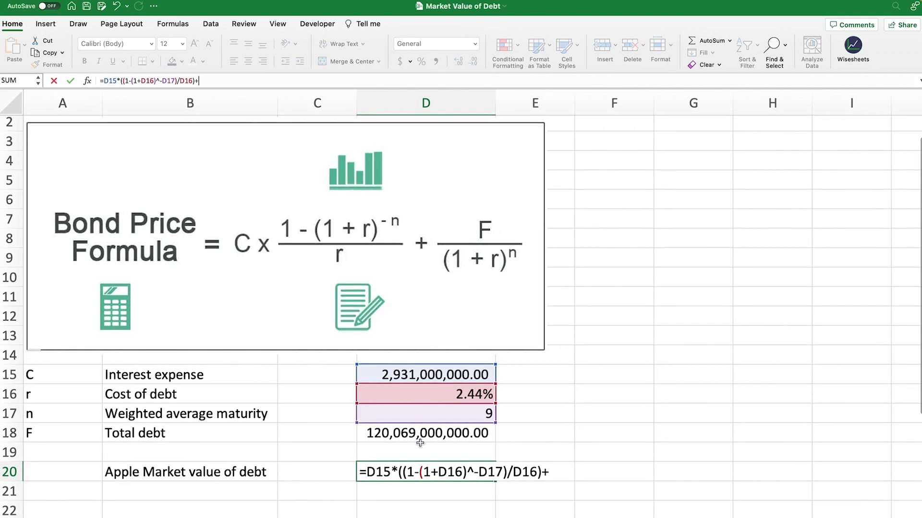
{"action": "left_click", "coordinate": [446, 438]}
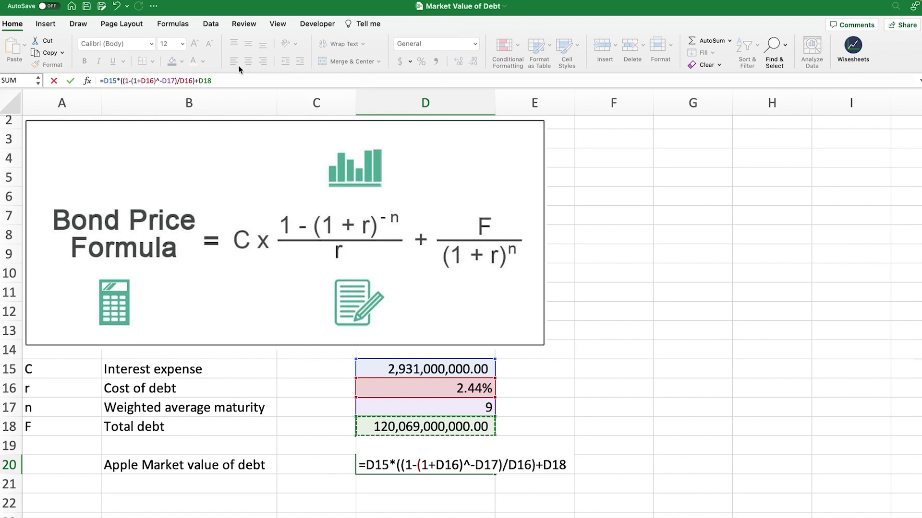
{"action": "left_click", "coordinate": [199, 81]}
{"action": "type", "text": "(D18"}
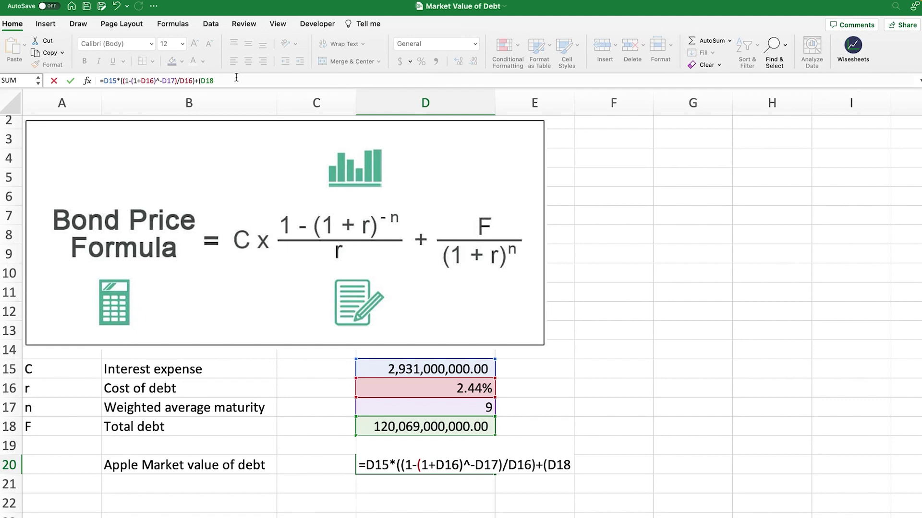
{"action": "type", "text": "/(1+"}
{"action": "left_click", "coordinate": [469, 388]}
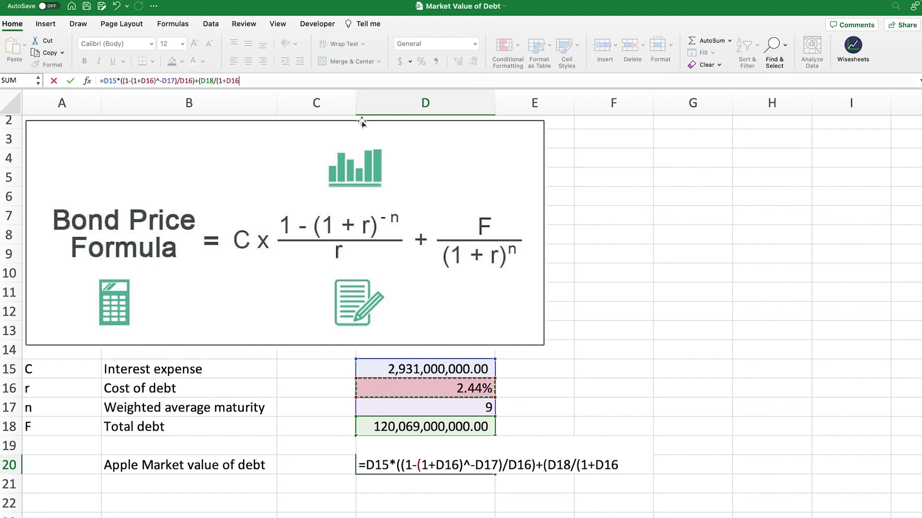
{"action": "type", "text": ")"}
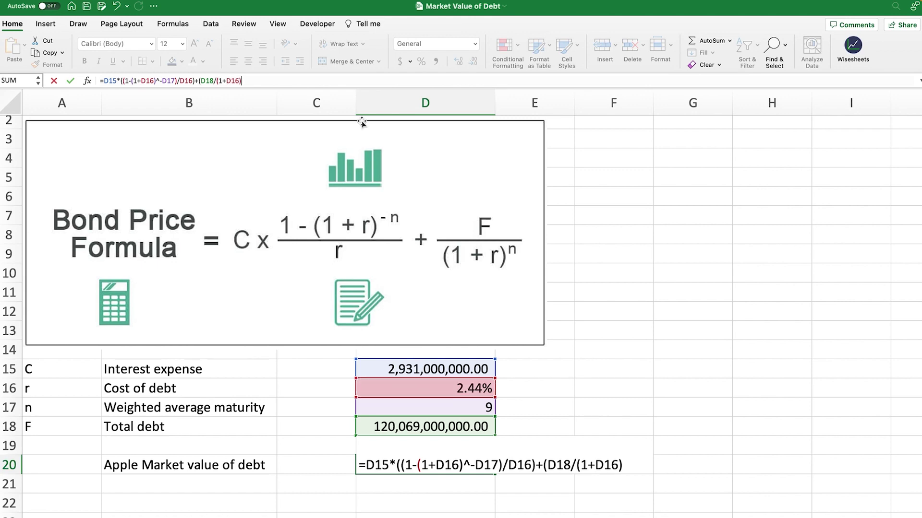
{"action": "type", "text": "^"}
{"action": "key", "text": "Up"}
{"action": "key", "text": "Up"}
{"action": "key", "text": "Up"}
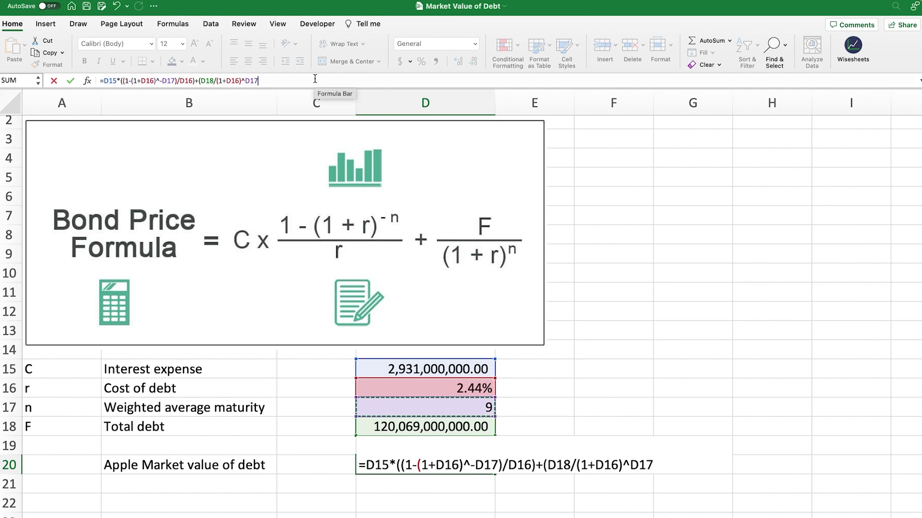
{"action": "type", "text": ")"}
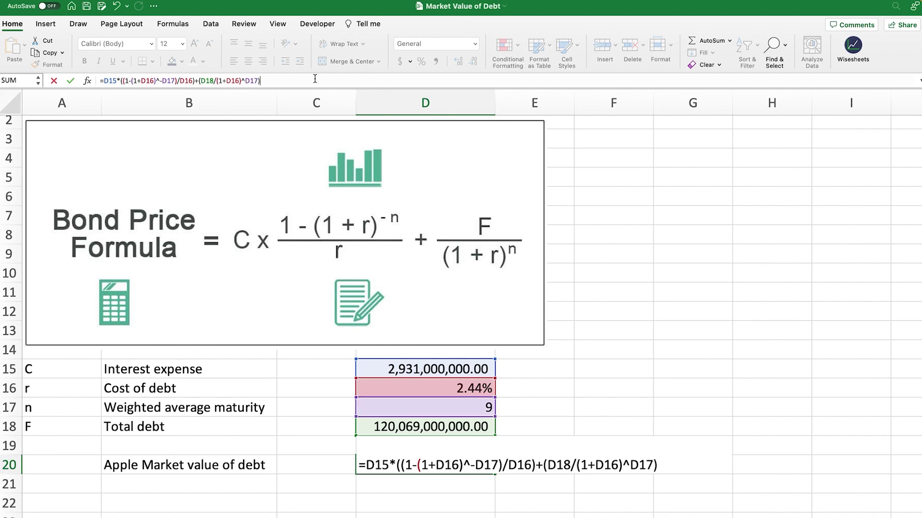
{"action": "key", "text": "Return"}
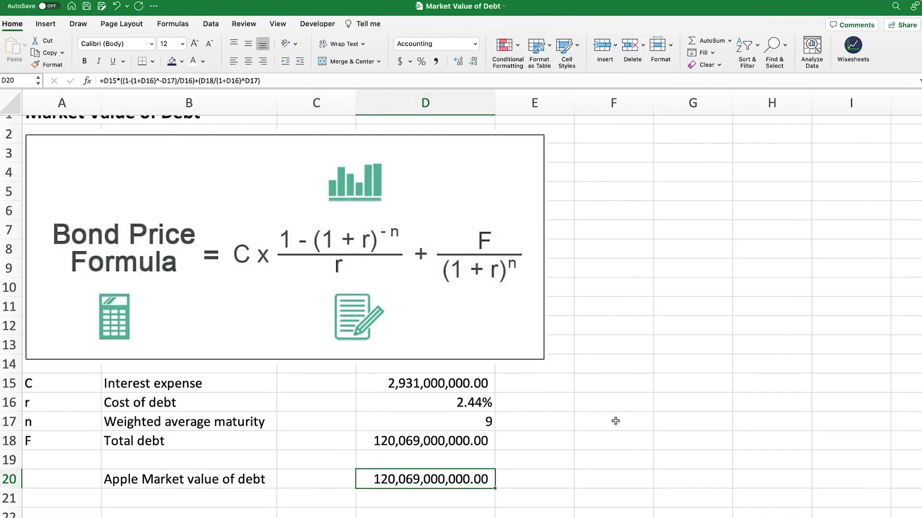
{"action": "left_click", "coordinate": [424, 448]}
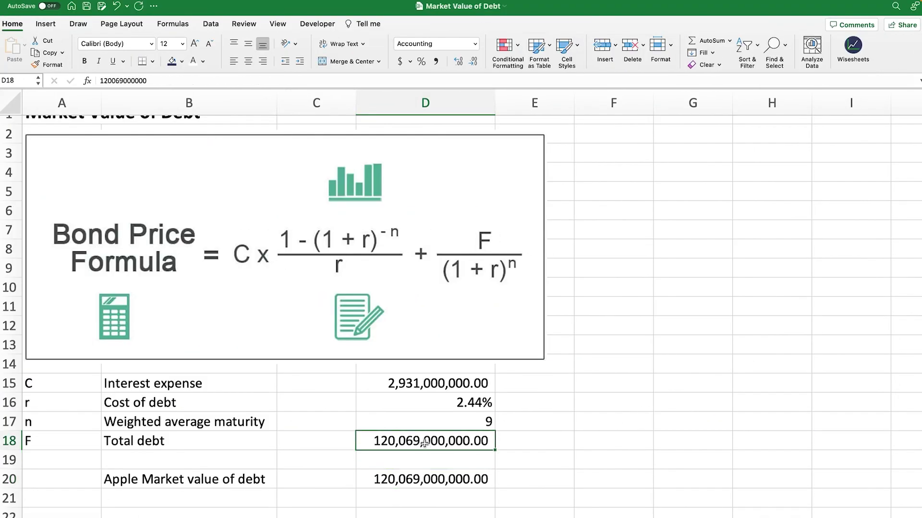
{"action": "left_click", "coordinate": [427, 479]}
{"action": "left_click", "coordinate": [426, 448]}
{"action": "left_click", "coordinate": [428, 481]}
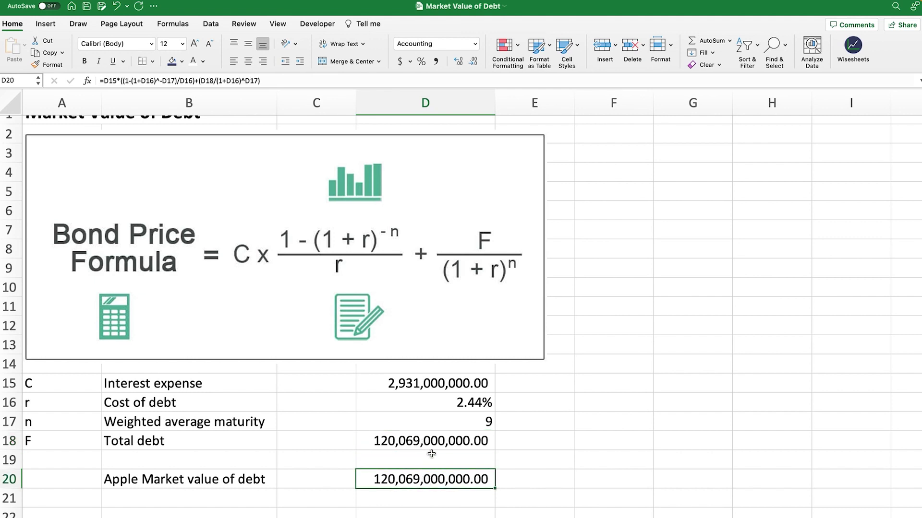
{"action": "left_click", "coordinate": [429, 444]}
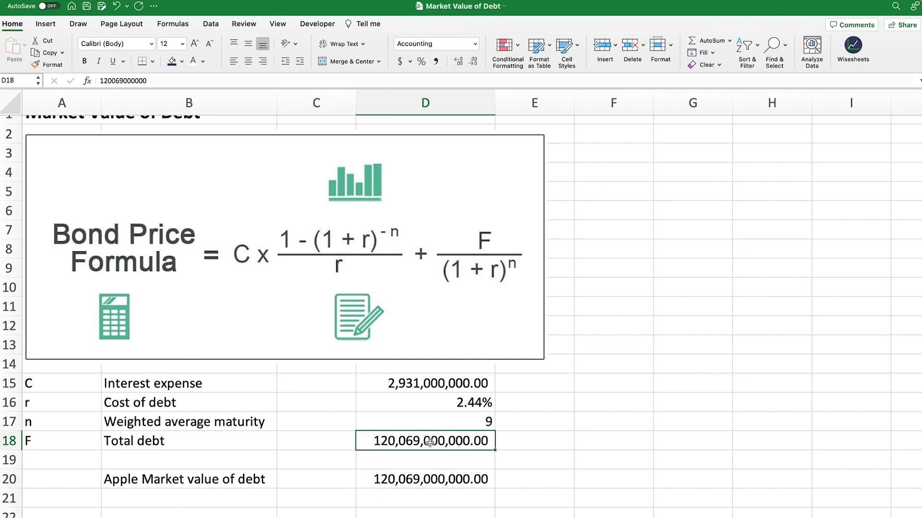
{"action": "left_click", "coordinate": [192, 445]}
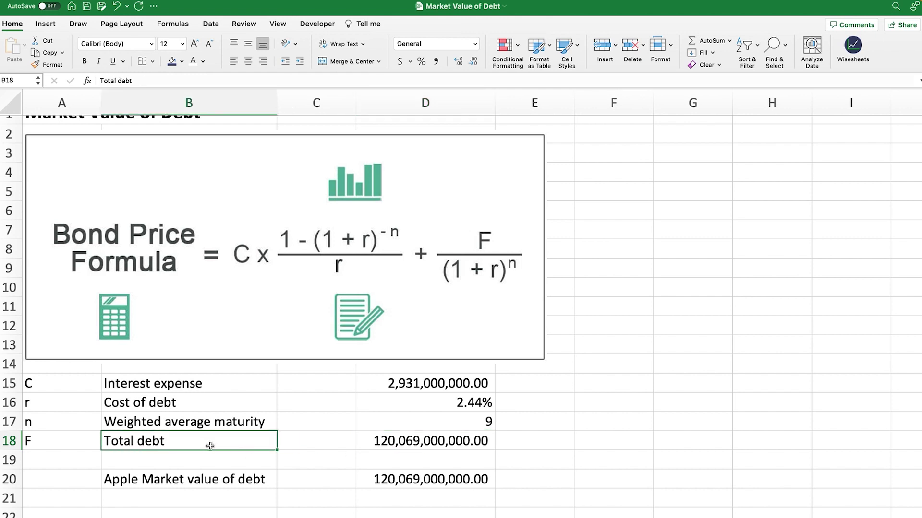
{"action": "left_click", "coordinate": [472, 424]}
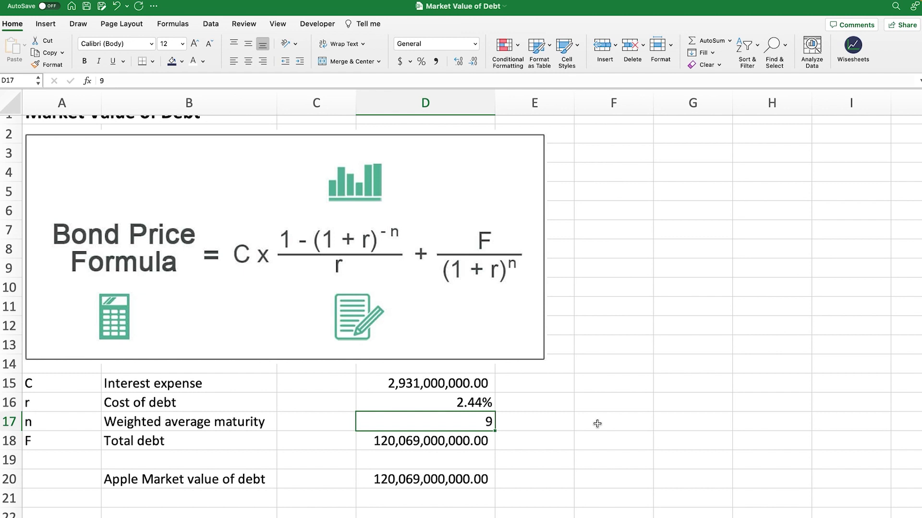
{"action": "left_click", "coordinate": [492, 404]}
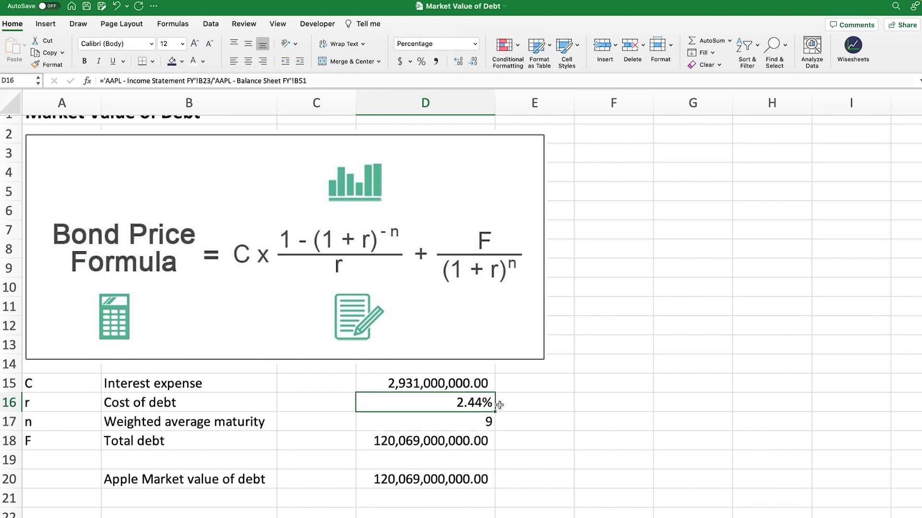
- Set the cost of debt to 3% and check D20's new value, 114,843,975,885.80
{"action": "type", "text": "3%"}
{"action": "key", "text": "Return"}
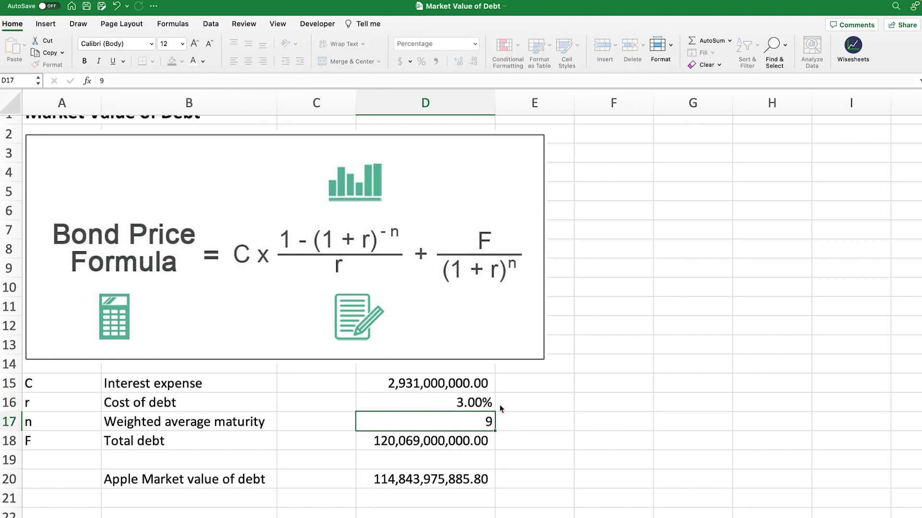
{"action": "left_click", "coordinate": [502, 458]}
{"action": "left_click", "coordinate": [440, 479]}
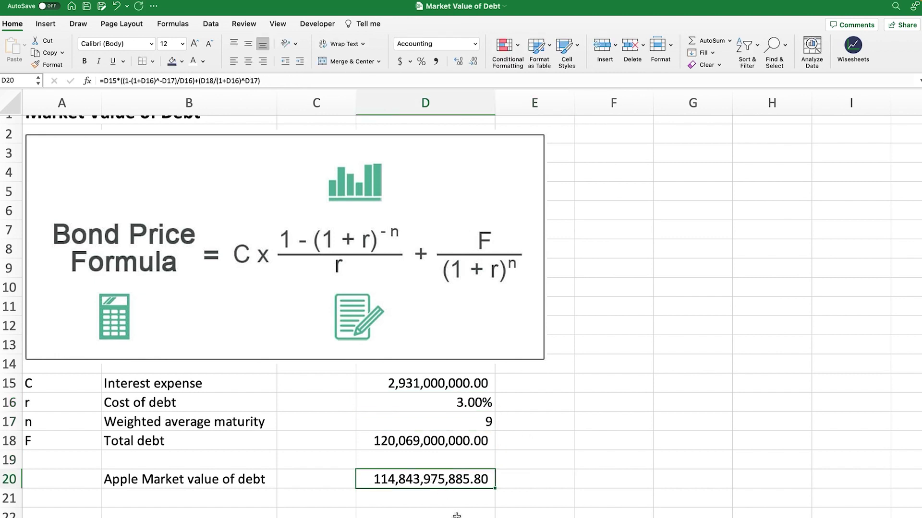